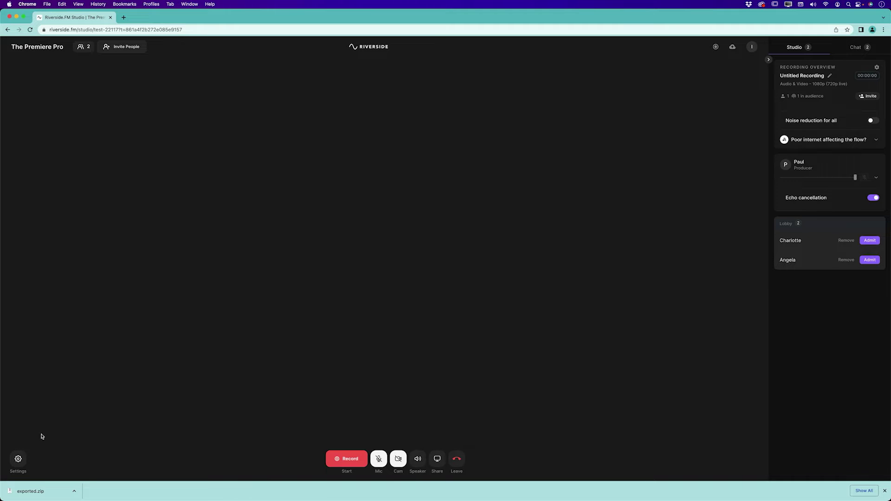
# - In the Recording settings, try 44.1 kHz, then return the audio sample rate to 48 kHz
pyautogui.click(18, 458)
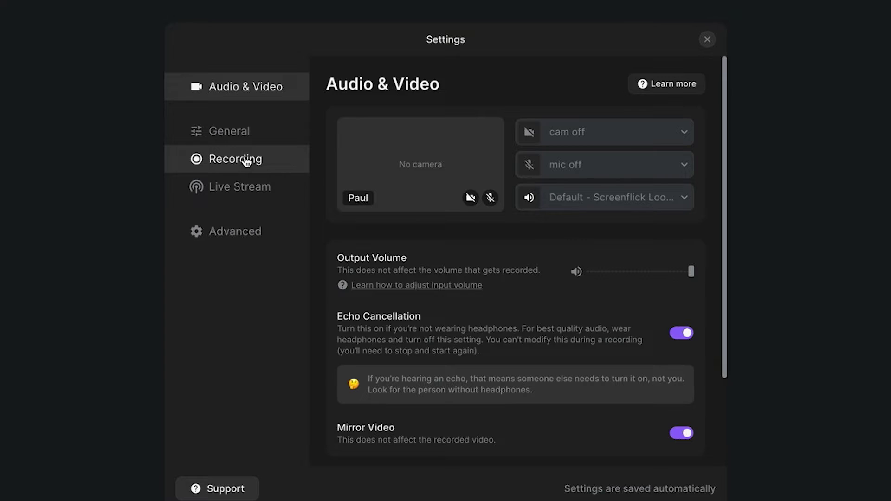
pyautogui.click(247, 161)
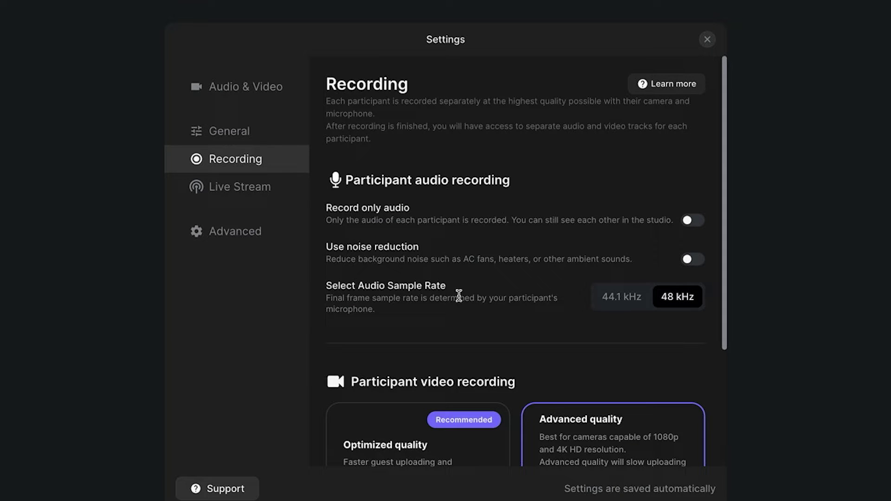
pyautogui.click(602, 299)
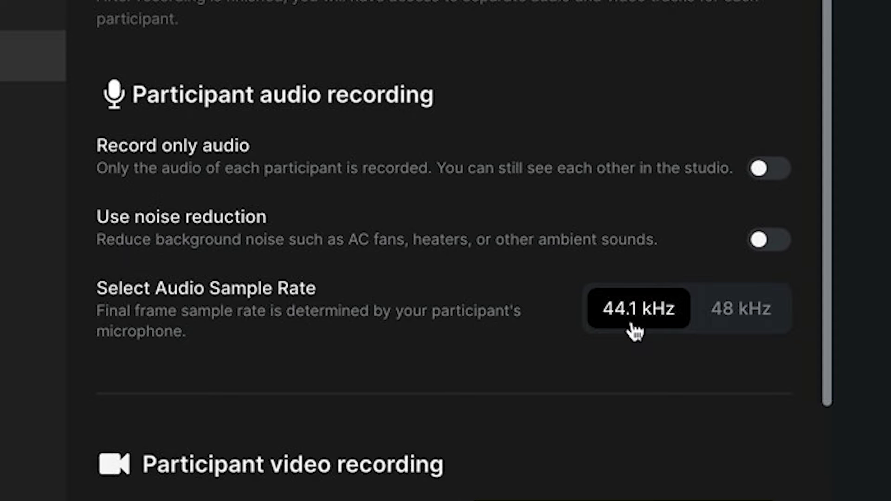
pyautogui.click(726, 319)
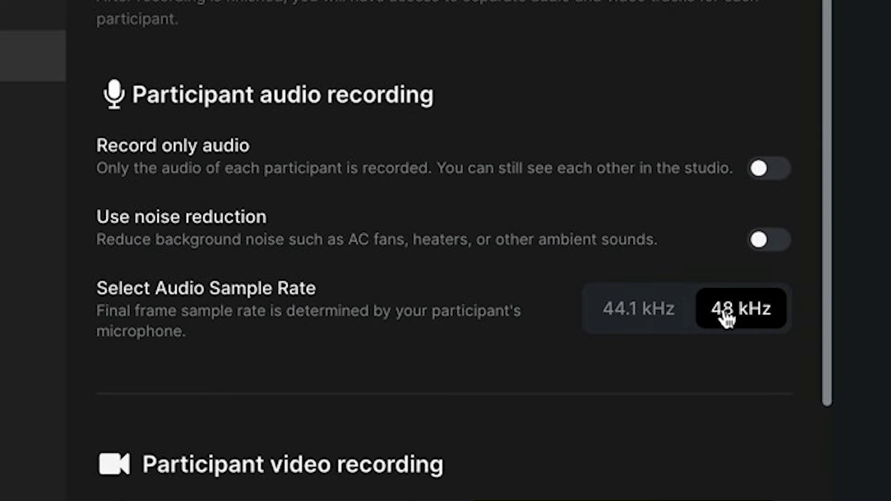
# - Keep advanced video recording capped at 1080p after briefly allowing 4K HD
pyautogui.scroll(-3, 643, 341)
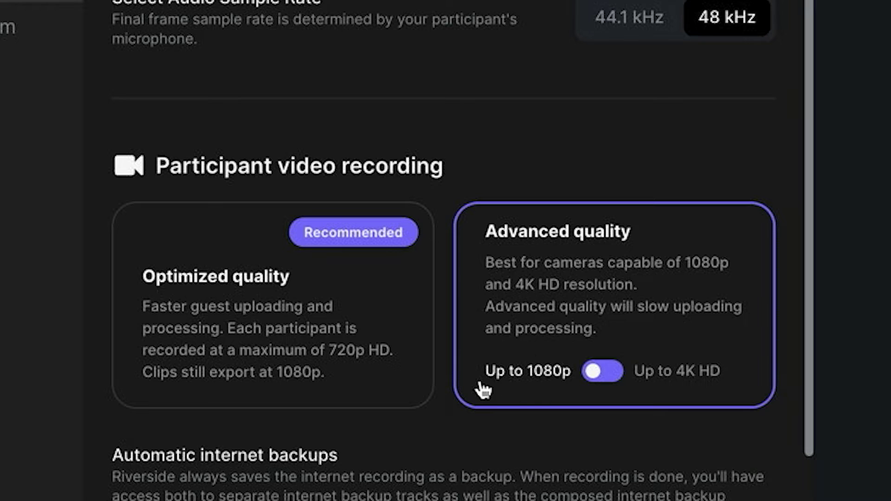
pyautogui.click(594, 373)
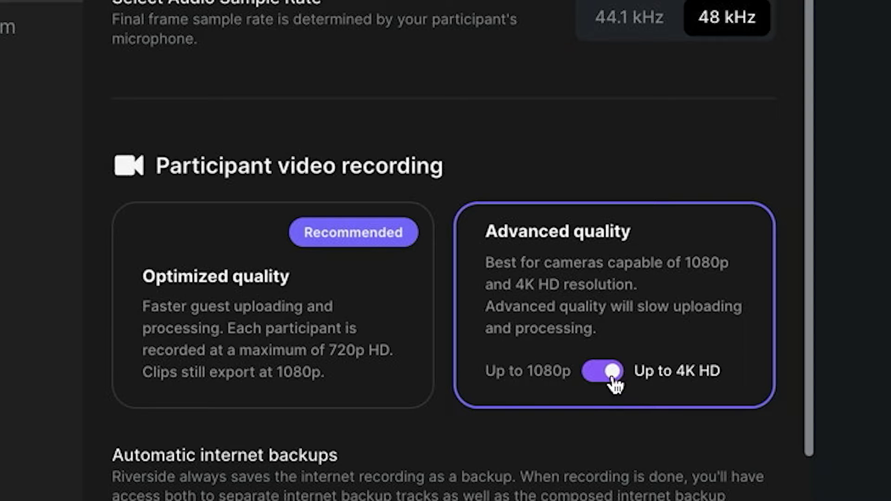
pyautogui.click(613, 377)
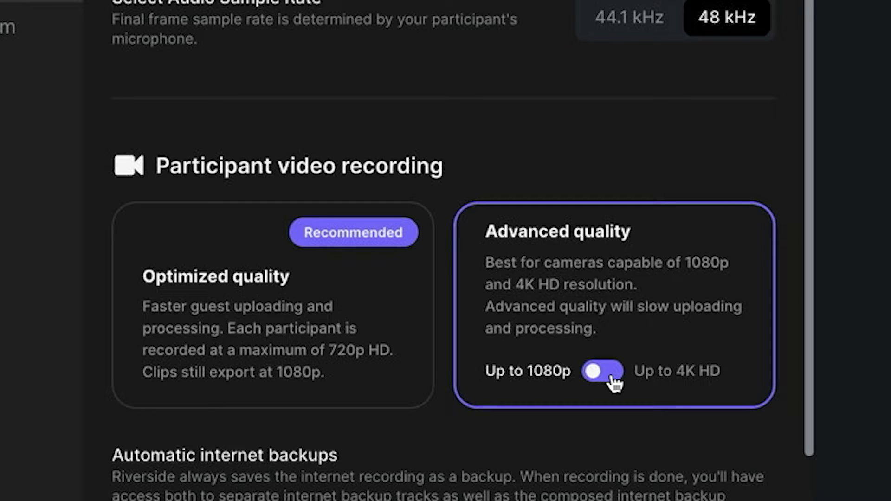
# - Set participant video to Optimized 720p quality and turn on noise reduction
pyautogui.click(308, 340)
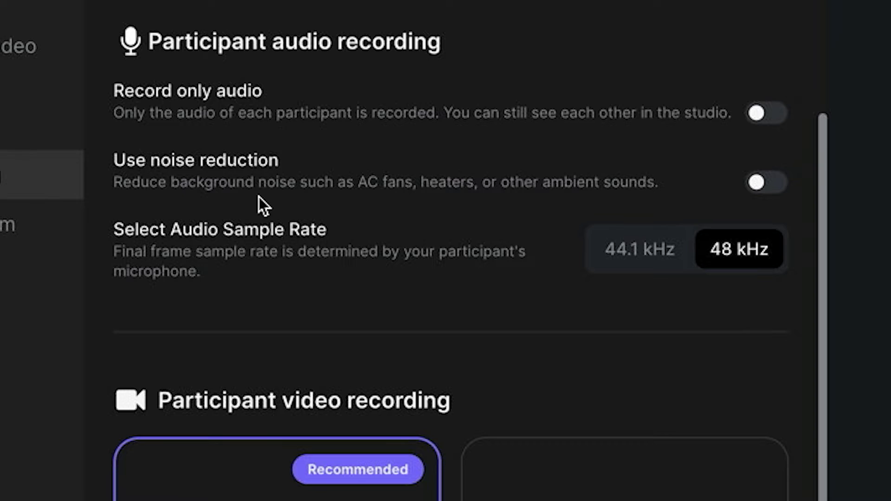
pyautogui.click(765, 186)
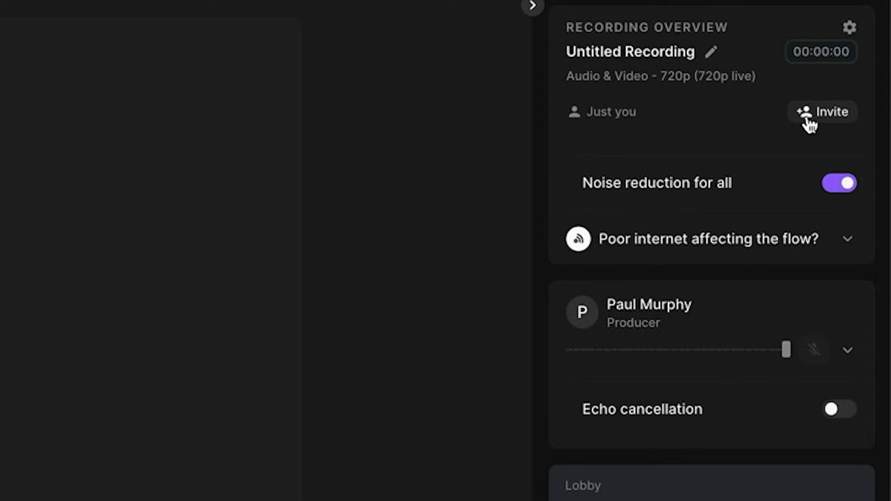
# - Admit both waiting guests from the lobby into the studio
pyautogui.click(808, 114)
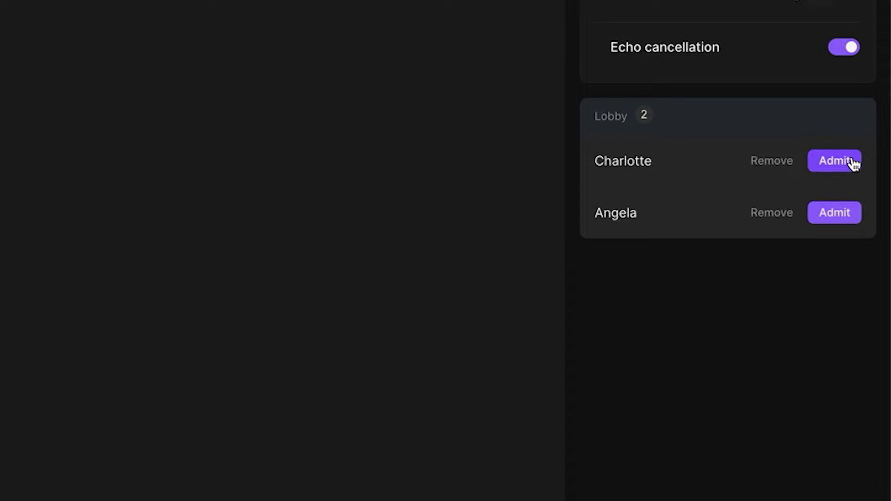
pyautogui.click(835, 161)
pyautogui.click(836, 324)
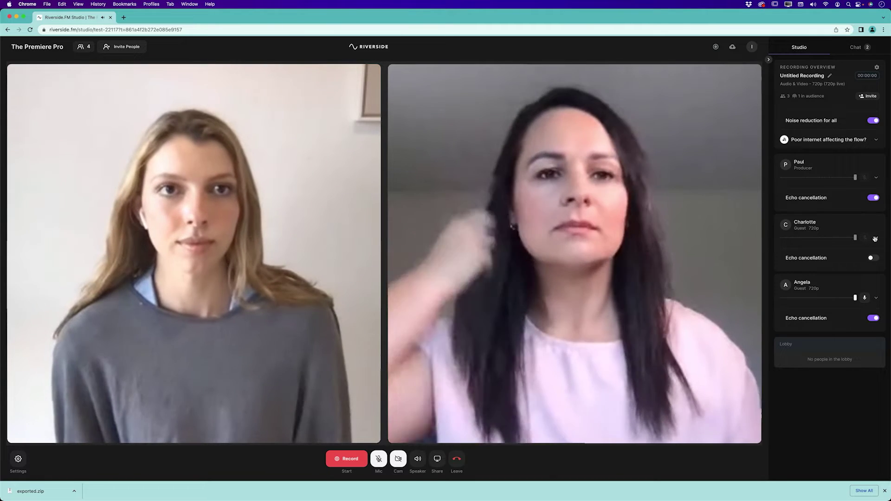
# - Inspect each guest's recording quality, platform and input device details
pyautogui.click(874, 259)
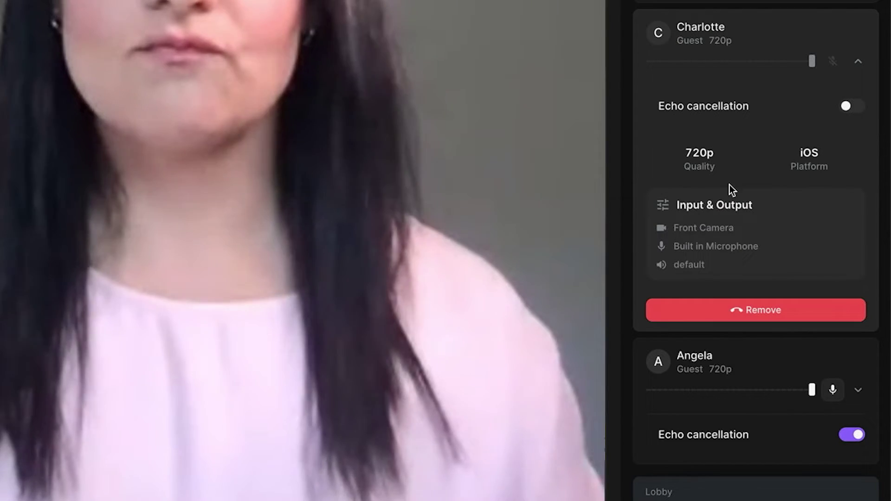
pyautogui.click(857, 65)
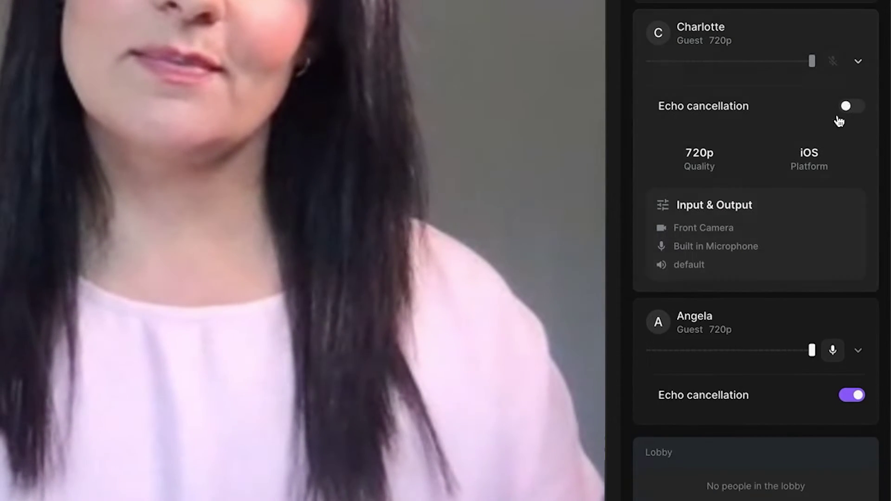
pyautogui.click(859, 195)
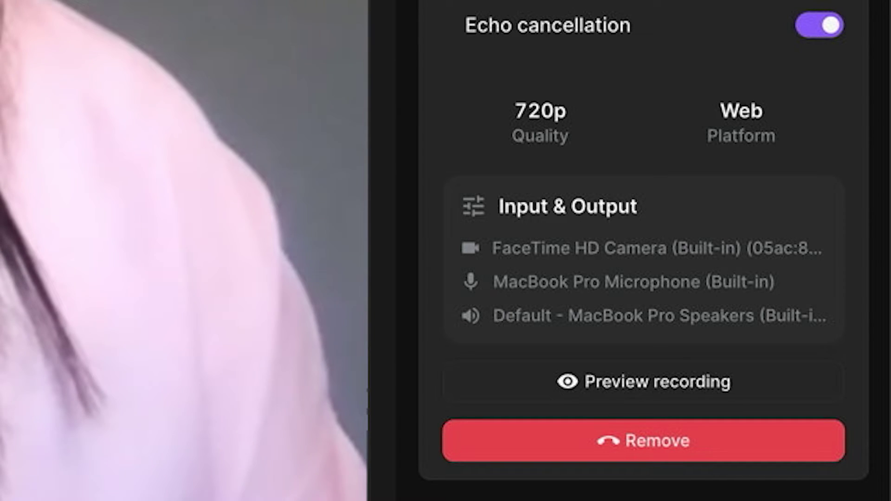
pyautogui.scroll(5, 569, 372)
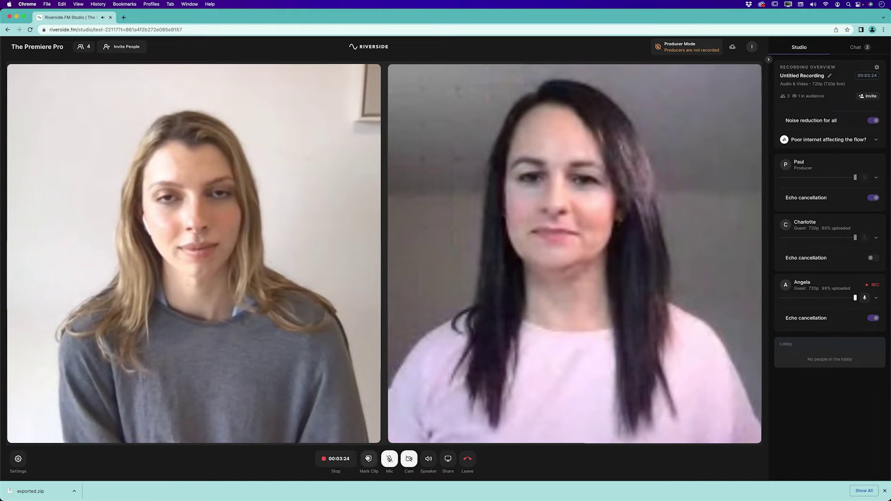
# - Stop the interview recording once the conversation with both guests has run
pyautogui.click(325, 460)
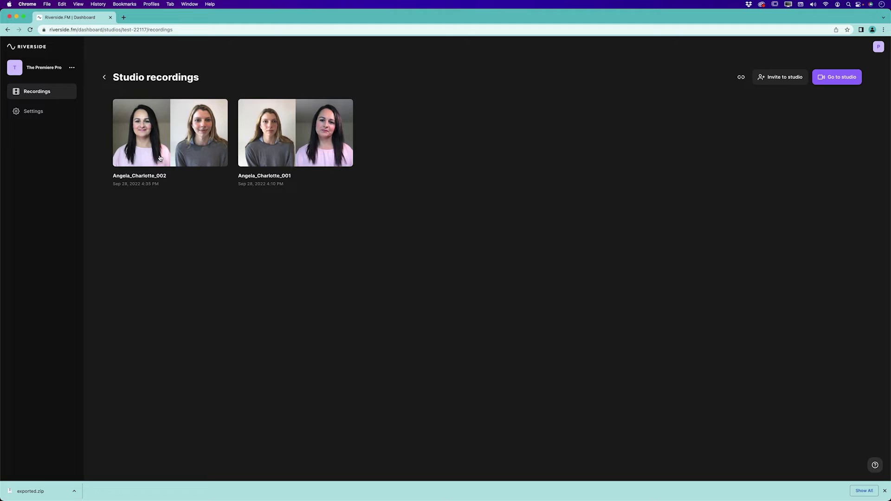
# - Open the 001 recording, check its high-quality file types, and export an Adobe Premiere Pro timeline
pyautogui.click(242, 139)
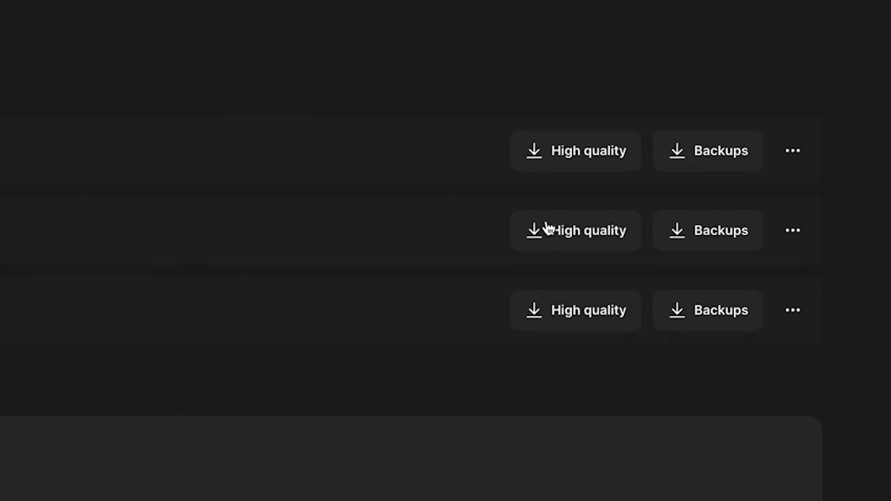
pyautogui.click(547, 224)
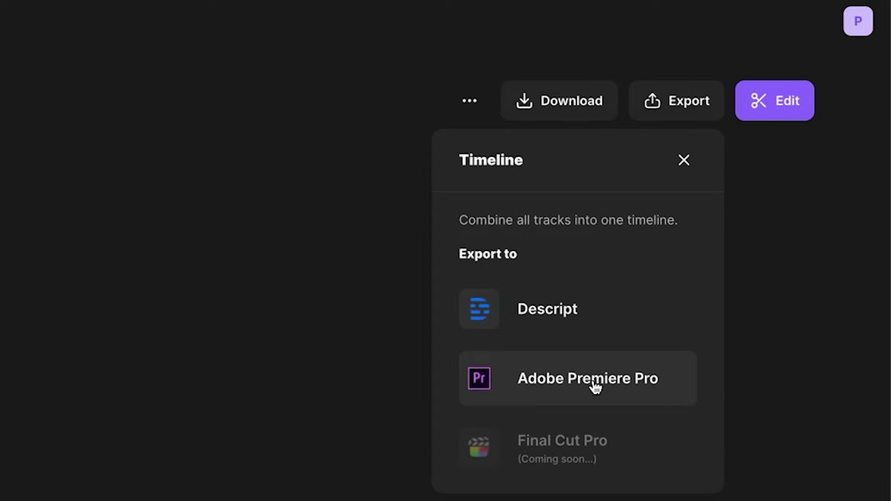
pyautogui.click(595, 387)
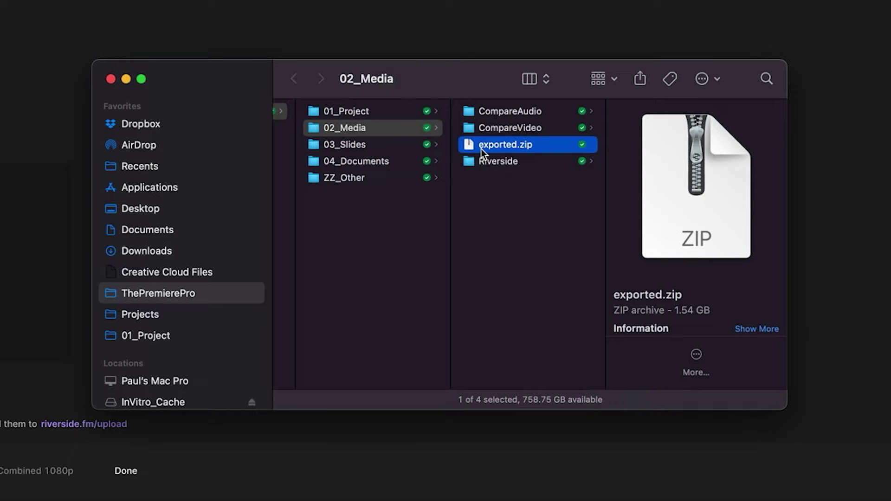
# - Extract exported.zip with Archive Utility and select export.xml in the new exported folder
pyautogui.rightClick(483, 145)
pyautogui.moveTo(514, 171)
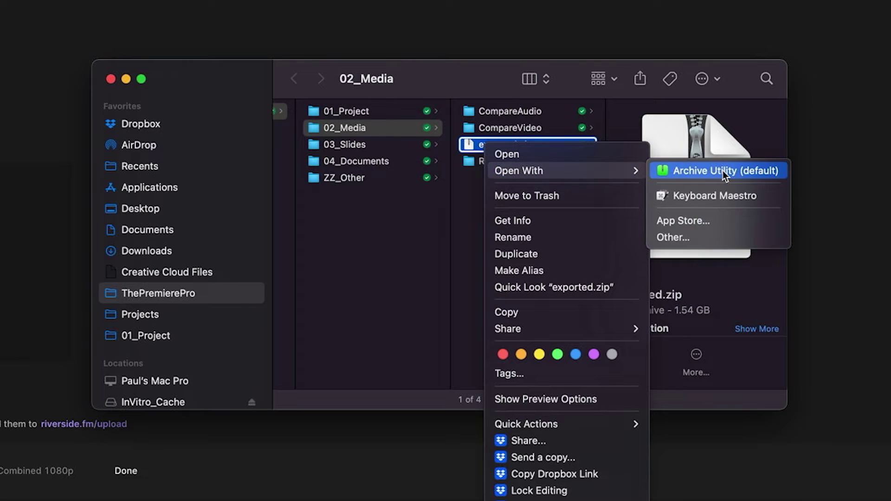
pyautogui.click(725, 172)
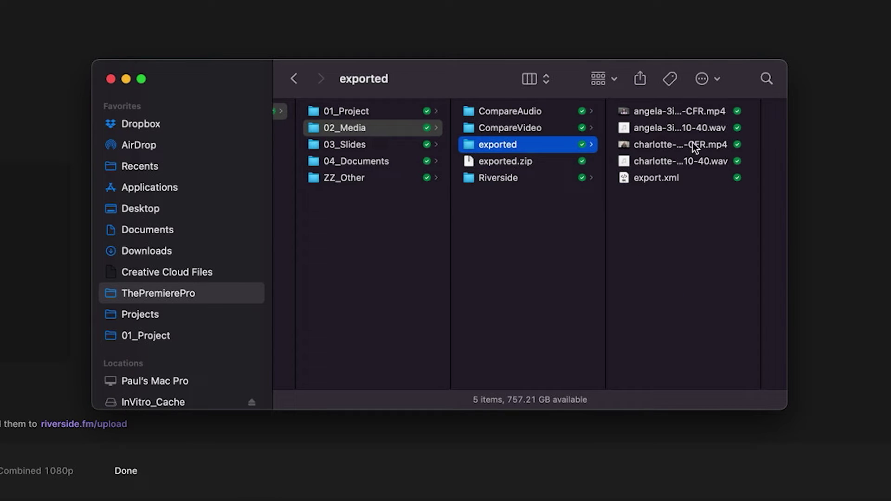
pyautogui.click(669, 180)
pyautogui.press('super+Tab')
pyautogui.press('super+Tab')
pyautogui.press('super+Tab')
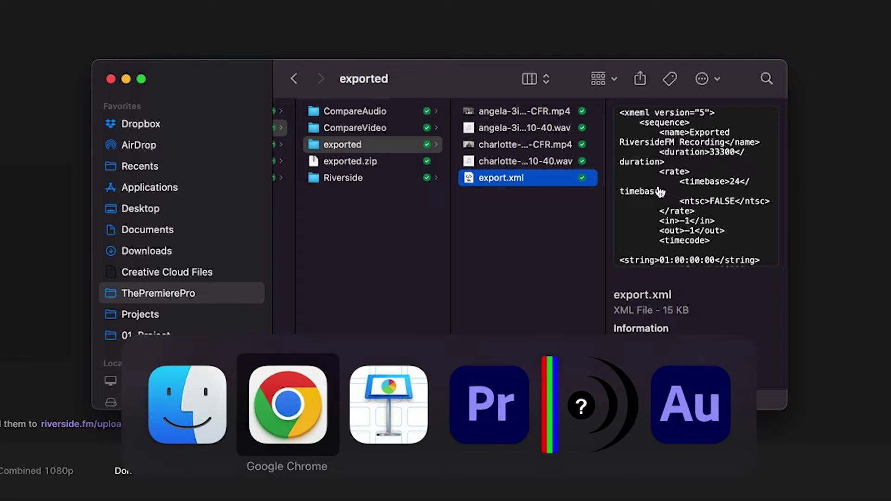
pyautogui.press('super+Tab')
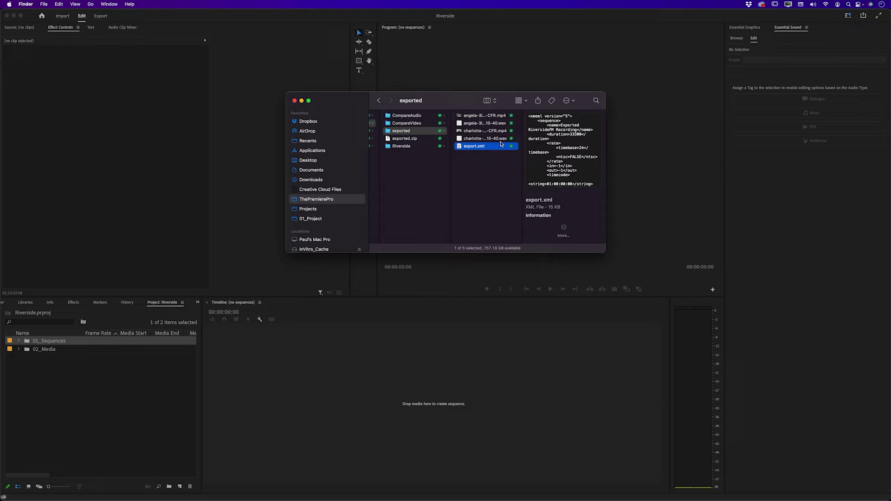
pyautogui.moveTo(483, 149); pyautogui.dragTo(104, 397)
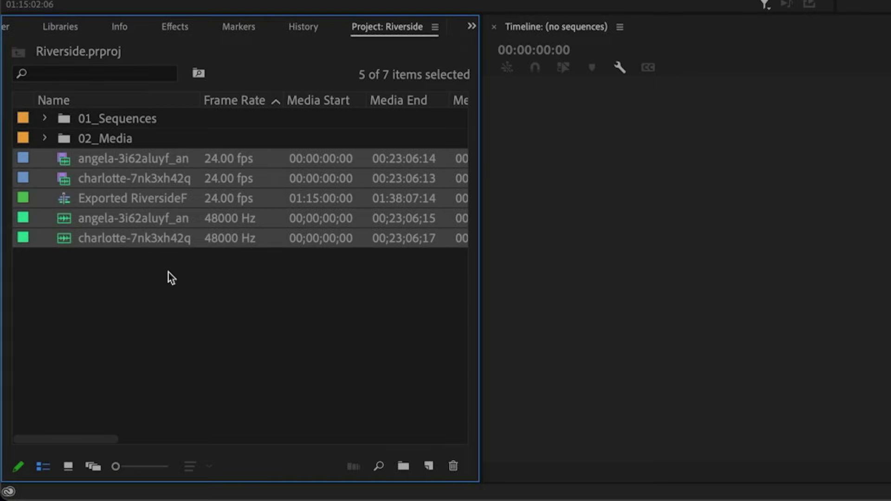
pyautogui.doubleClick(60, 199)
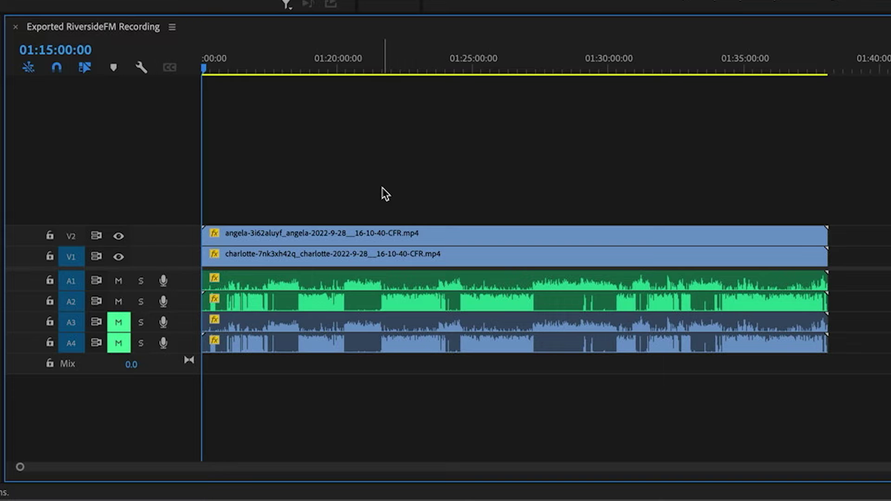
pyautogui.press('=')
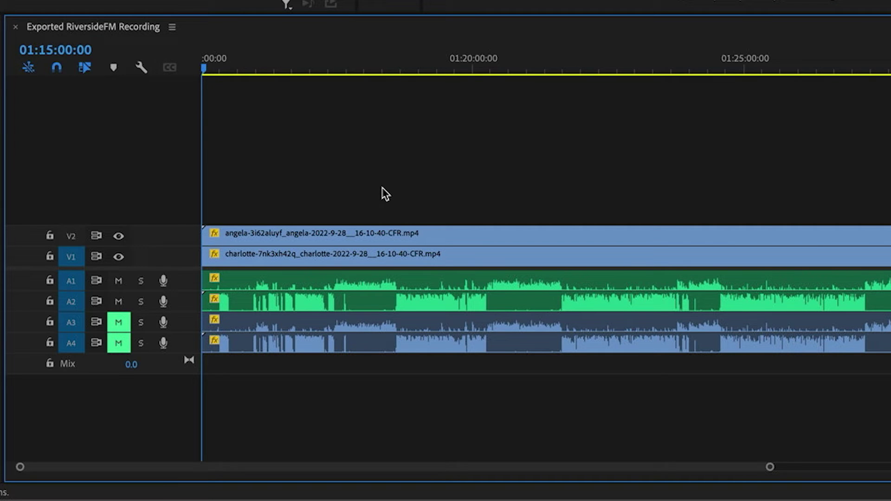
pyautogui.click(393, 69)
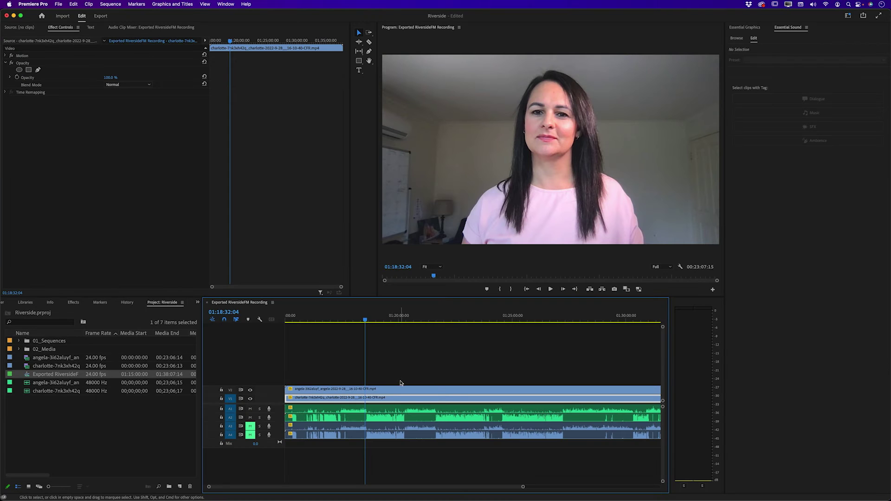
pyautogui.click(401, 390)
pyautogui.hotkey('shift', 'e')
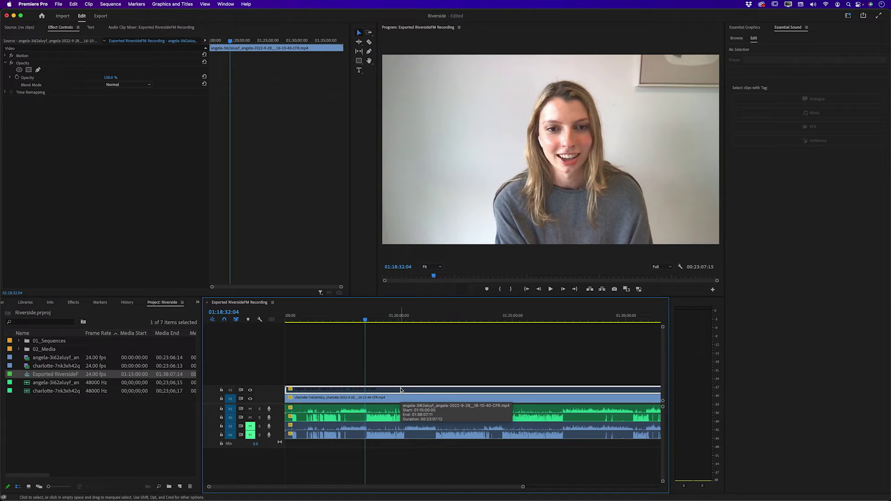
pyautogui.hotkey('shift', 'e')
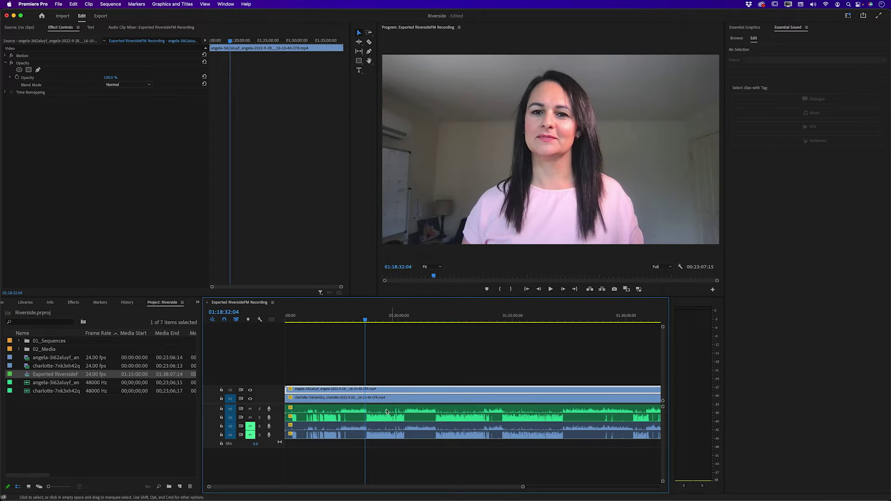
pyautogui.click(380, 427)
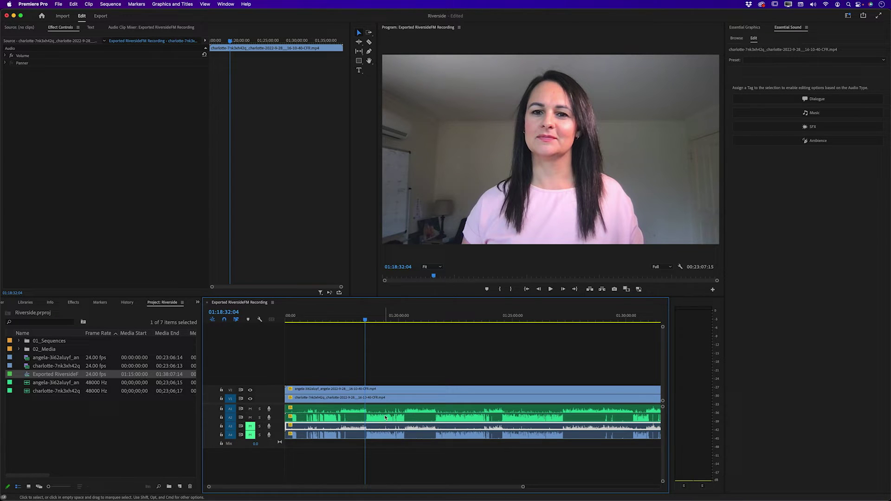
pyautogui.click(385, 417)
pyautogui.click(389, 410)
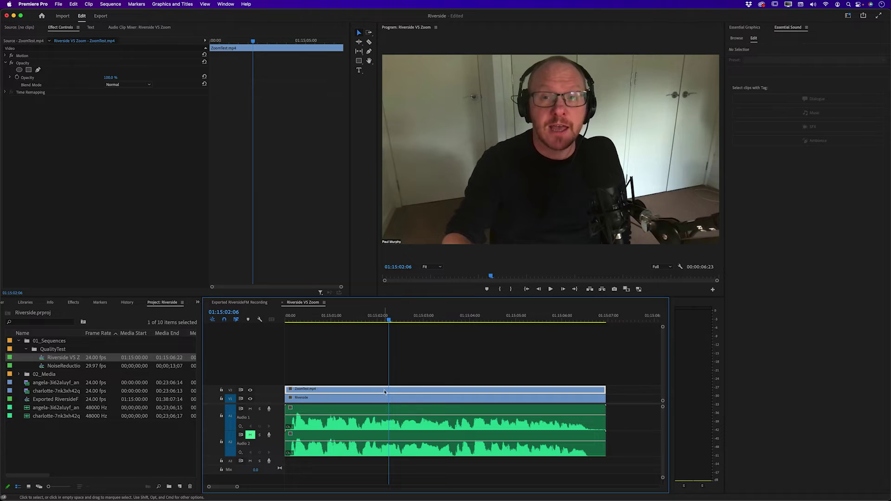
# - View ZoomTest at native size by disabling Scale to Frame Size, then re-enable it
pyautogui.click(393, 401)
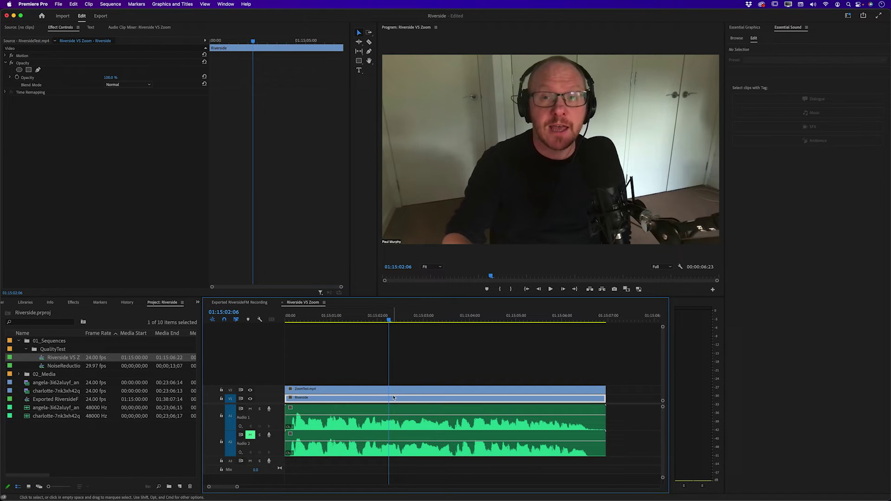
pyautogui.click(393, 388)
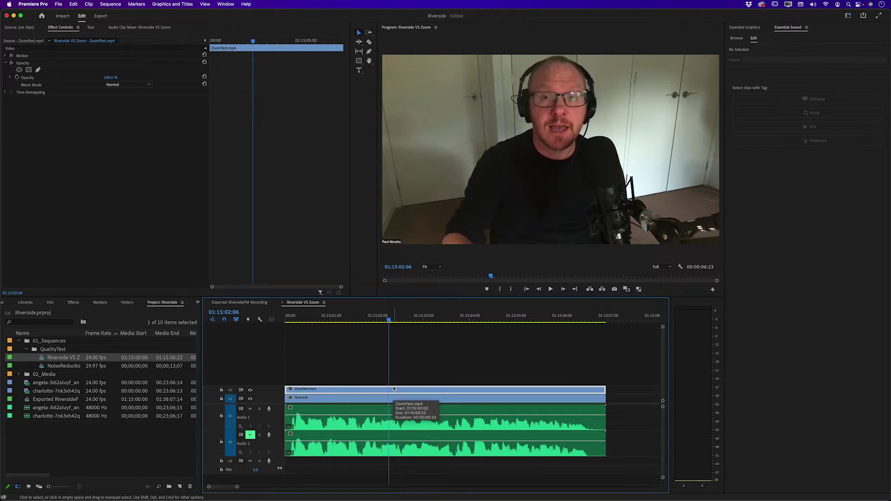
pyautogui.rightClick(393, 388)
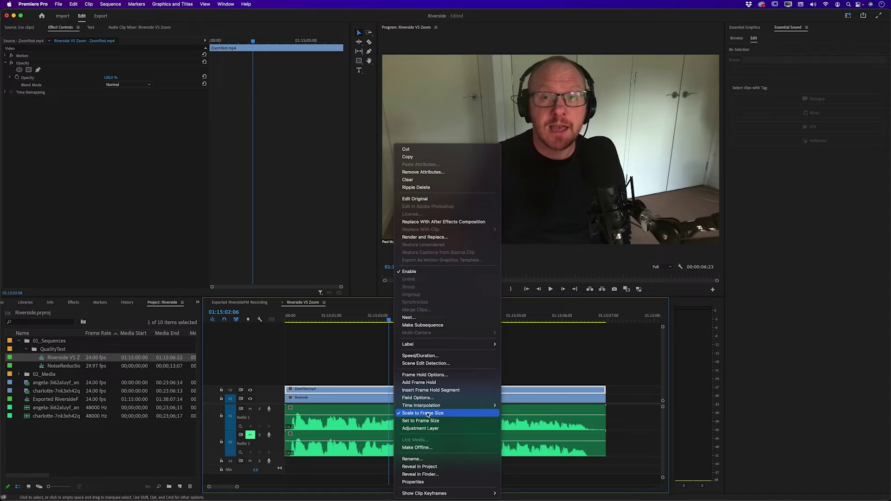
pyautogui.click(427, 393)
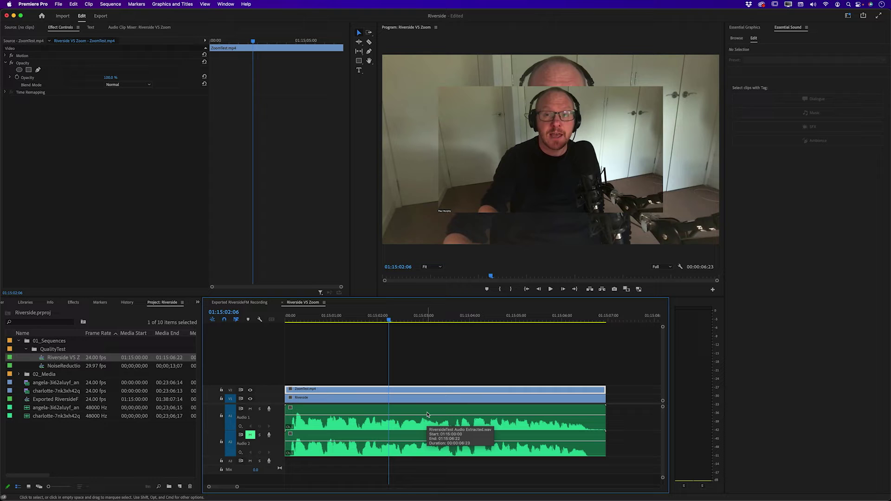
pyautogui.rightClick(396, 391)
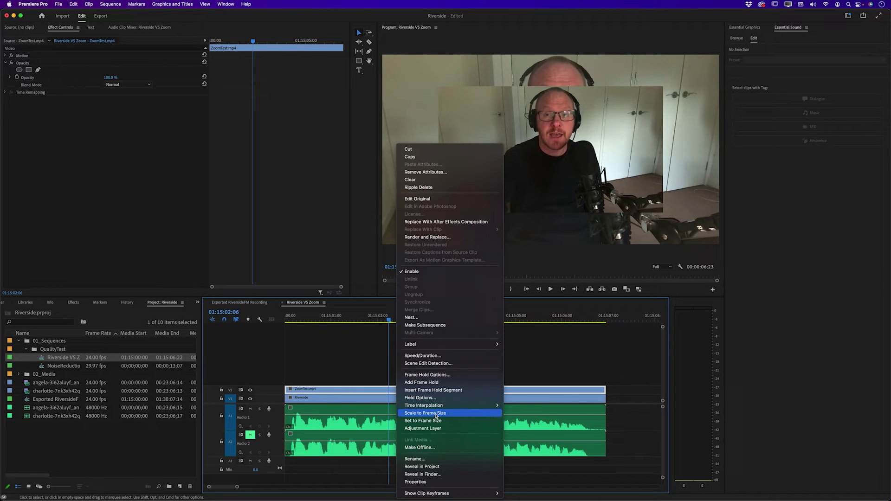
pyautogui.click(436, 416)
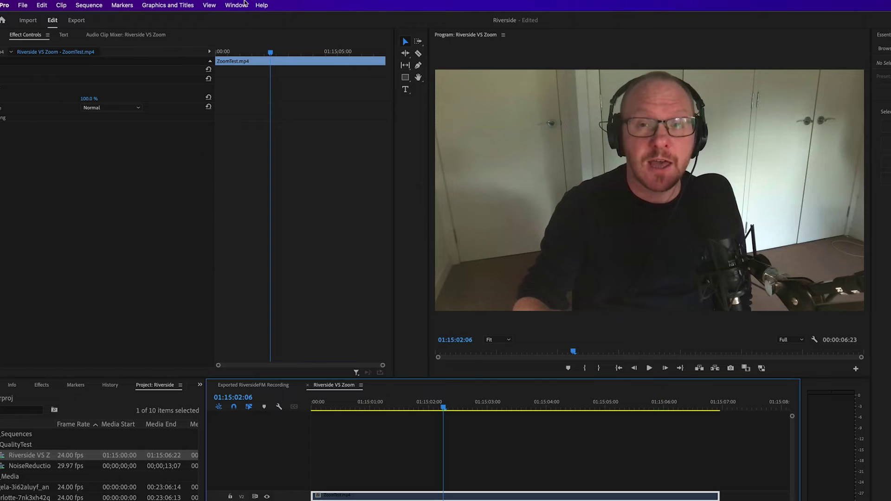
pyautogui.click(236, 5)
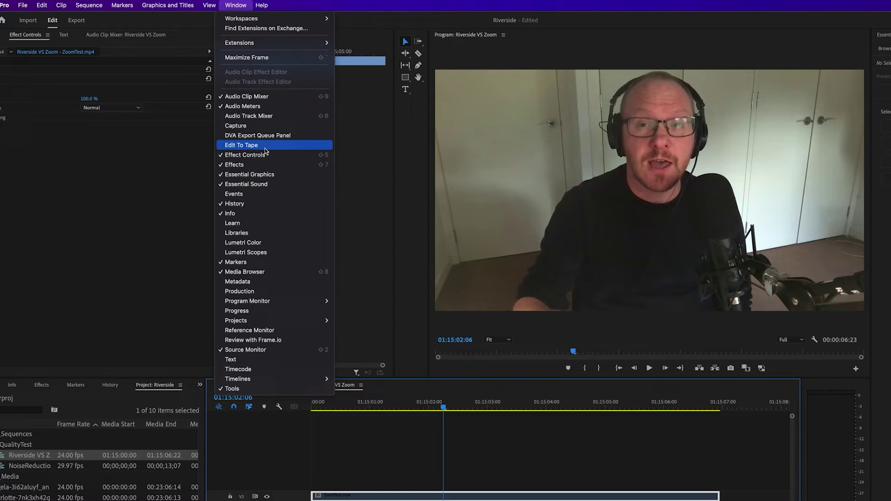
pyautogui.click(260, 252)
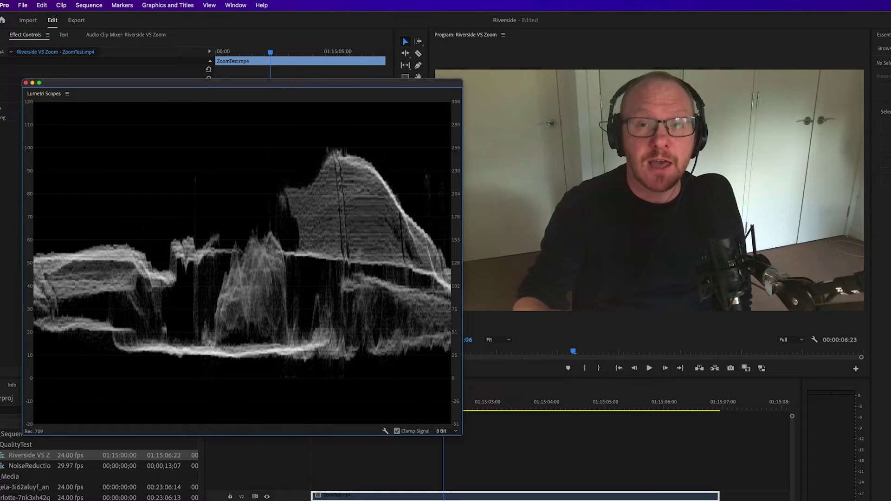
pyautogui.click(446, 498)
pyautogui.click(445, 498)
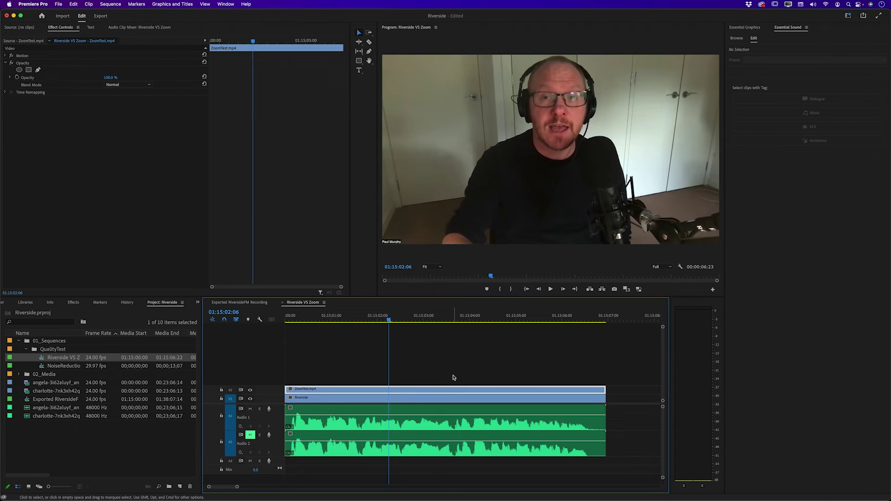
# - Load ZoomTest.mp4 into MediaInfo to see its 1280×720, 25 fps, 32 kHz specs
pyautogui.press('super+Tab')
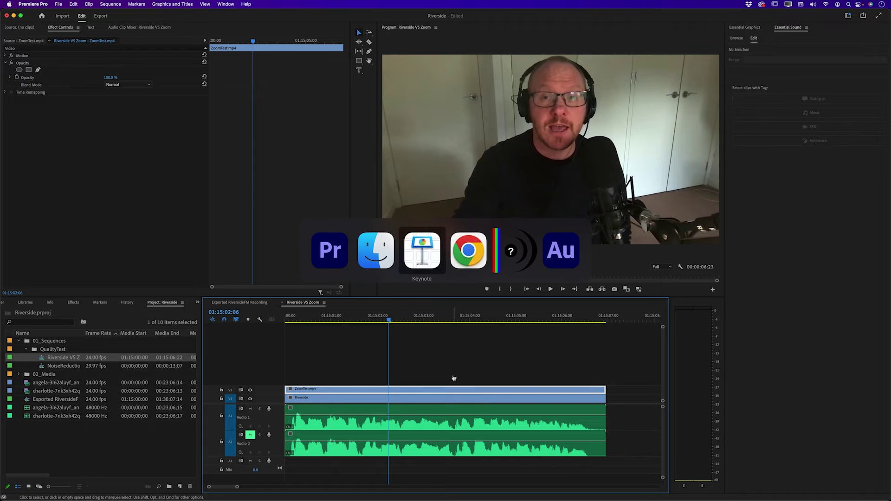
pyautogui.moveTo(353, 115); pyautogui.dragTo(526, 185)
pyautogui.click(295, 101)
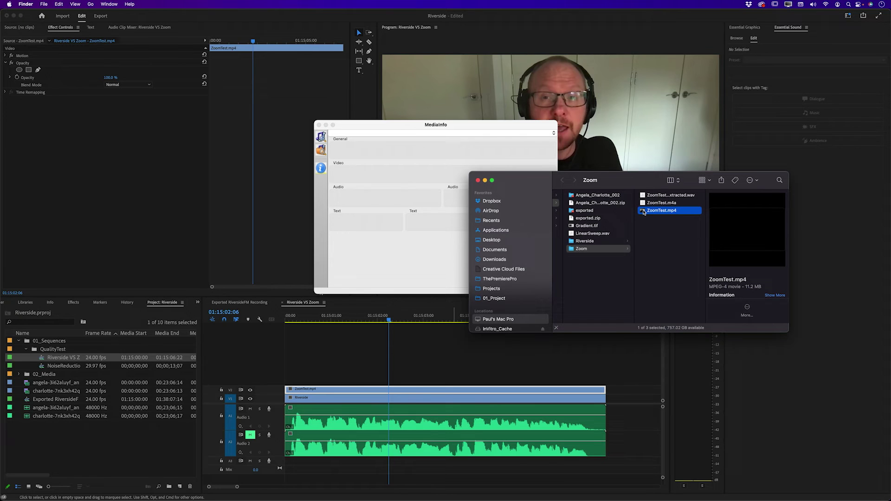
pyautogui.moveTo(643, 212); pyautogui.dragTo(423, 168)
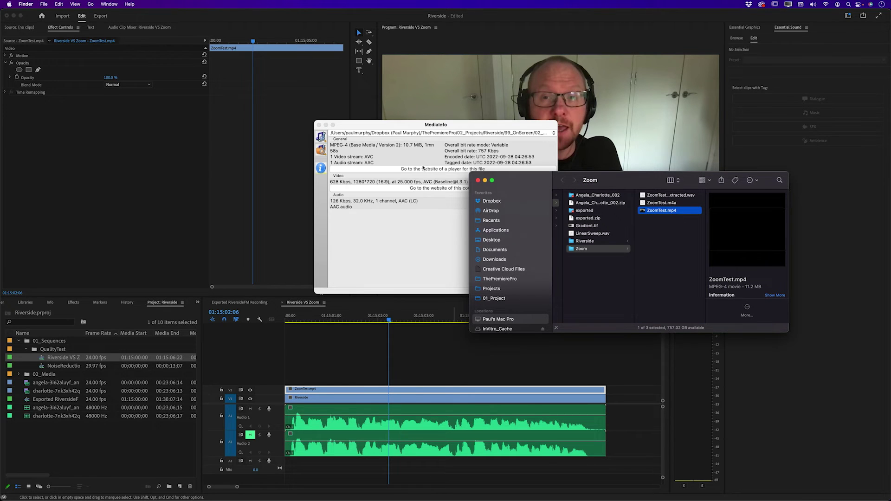
# - Add Riverside.mp4 to MediaInfo to compare its 1080p 24 fps details
pyautogui.click(372, 208)
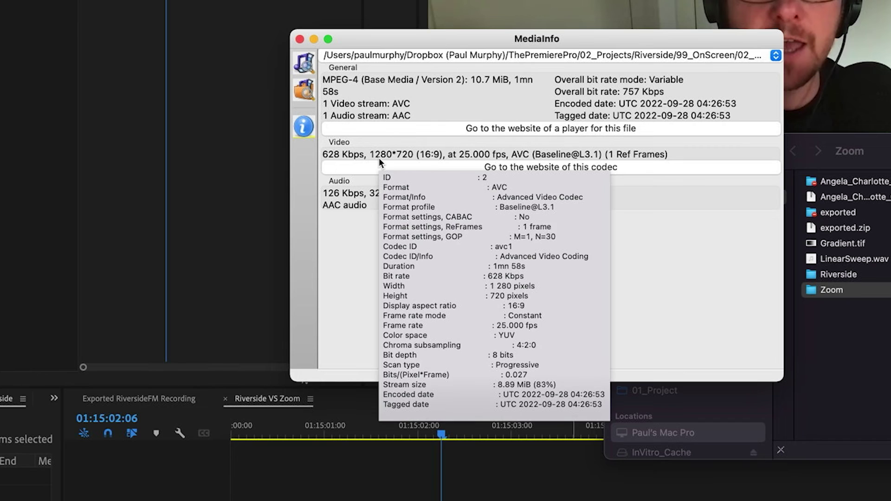
pyautogui.moveTo(466, 40); pyautogui.dragTo(231, 49)
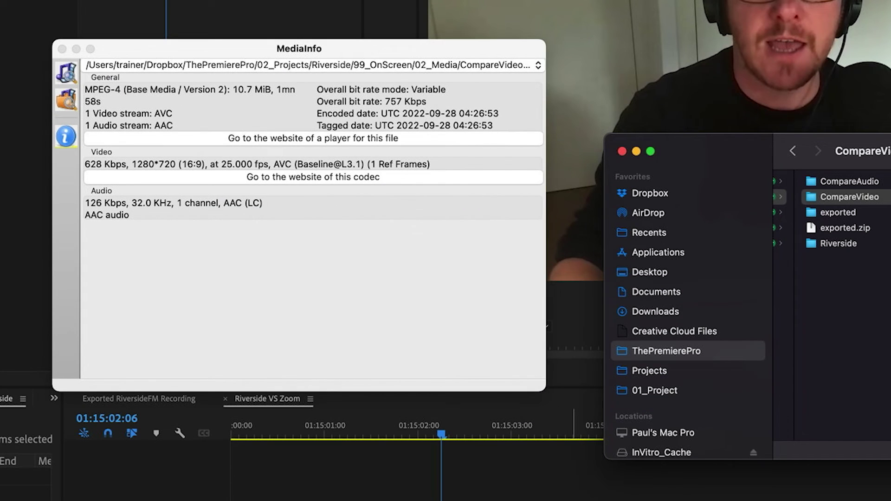
pyautogui.moveTo(557, 188); pyautogui.dragTo(481, 222)
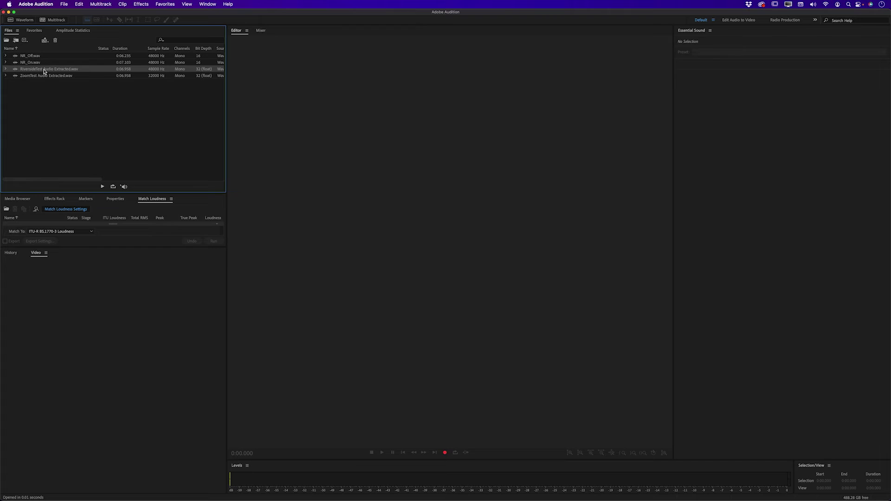
# - Open RiversideTest Audio Extracted.wav as a spectrogram, play it, and zoom in around 4.87 s
pyautogui.doubleClick(44, 71)
pyautogui.press('space')
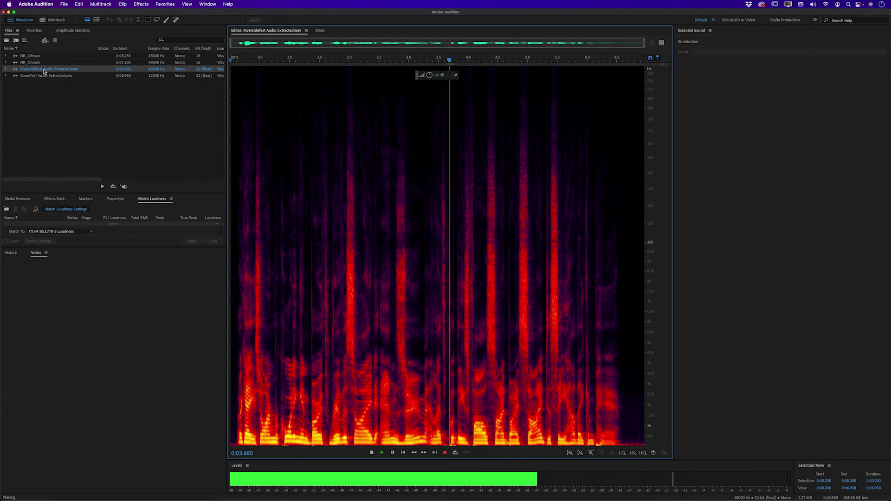
pyautogui.press('space')
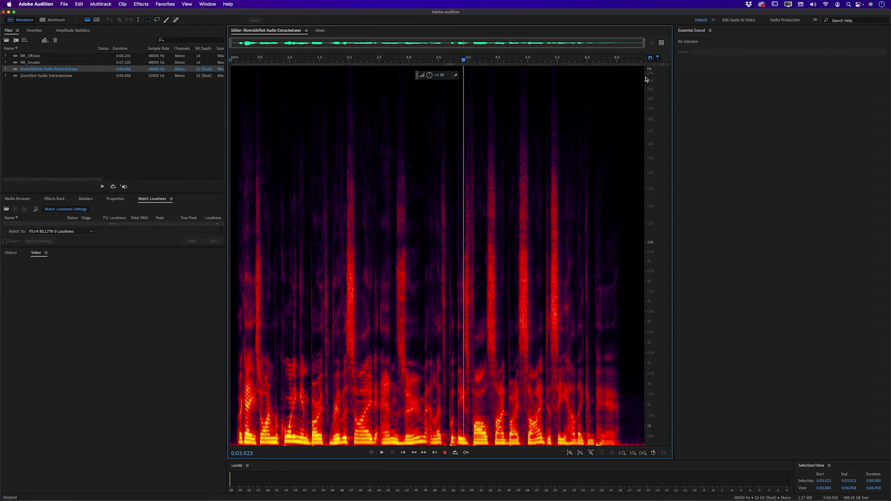
pyautogui.click(519, 136)
pyautogui.press('=')
pyautogui.press('=')
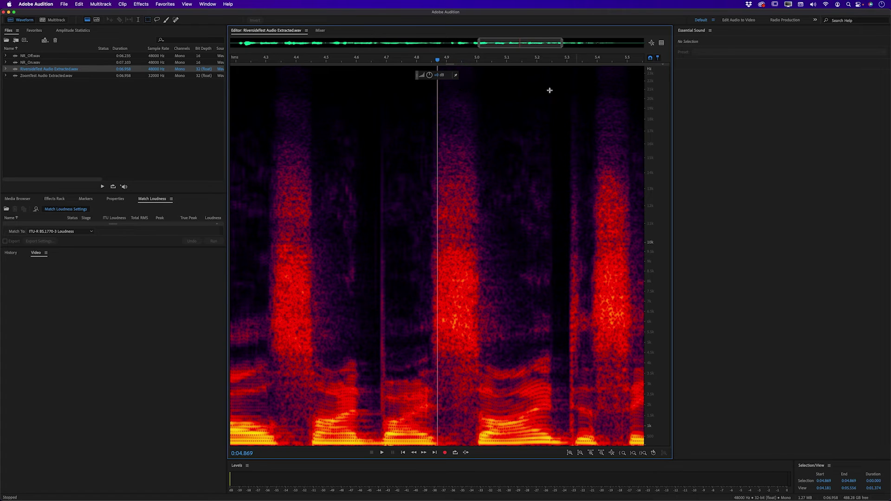
# - Play the ZoomTest extracted audio spectrogram from the start, then play RiversideTest Audio Extracted.wav
pyautogui.doubleClick(44, 76)
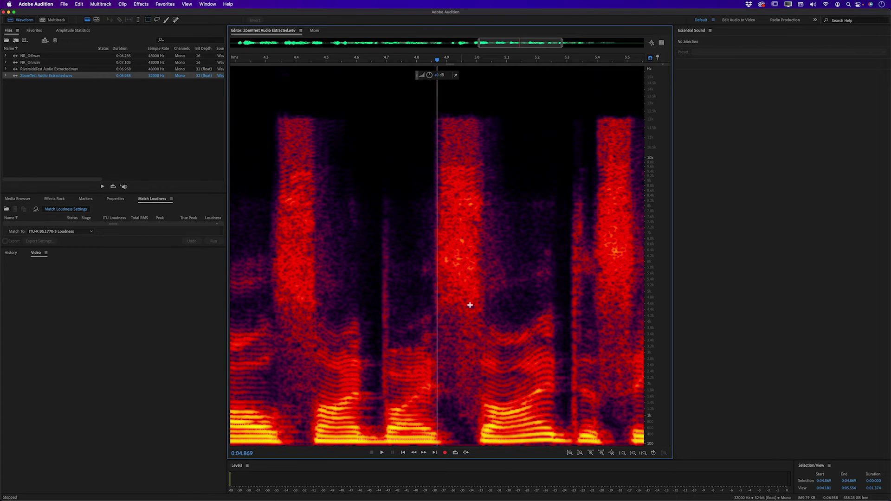
pyautogui.scroll(4, 484, 275)
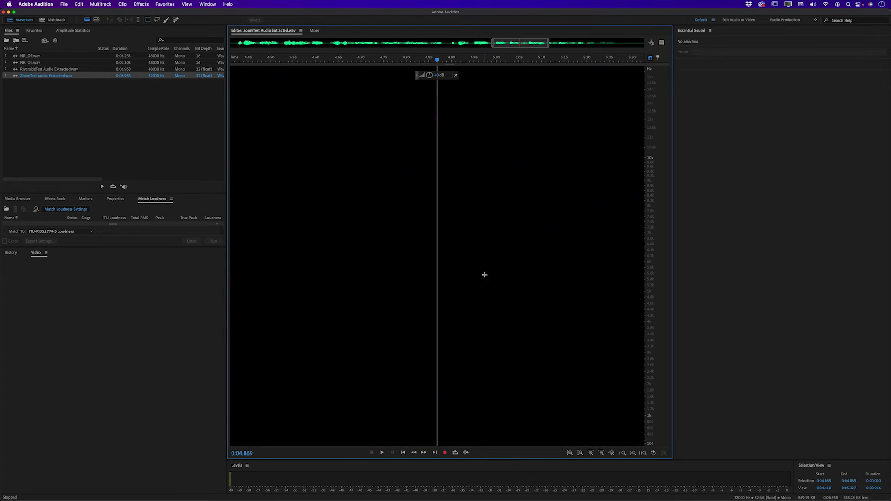
pyautogui.scroll(-5, 484, 274)
pyautogui.scroll(-1, 485, 275)
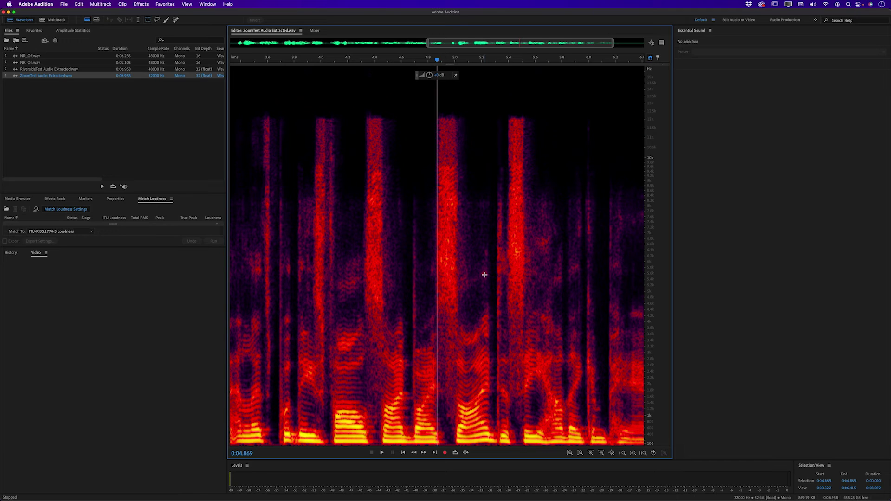
pyautogui.press('Home')
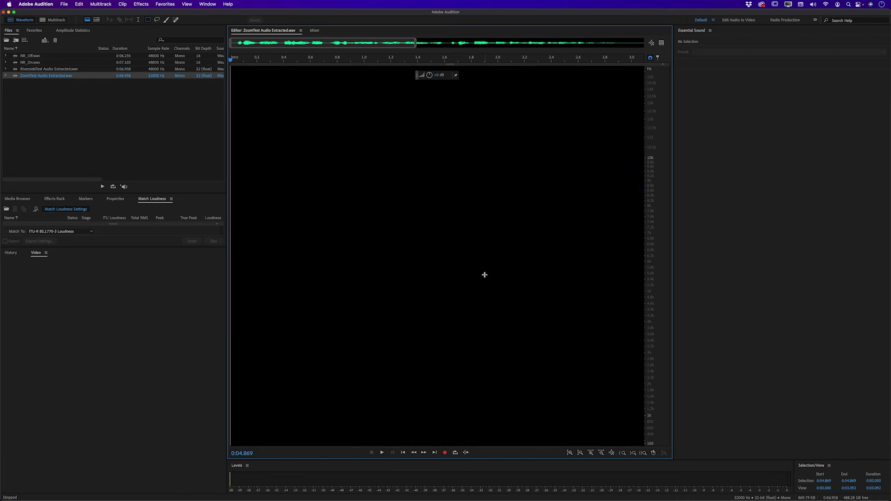
pyautogui.press('space')
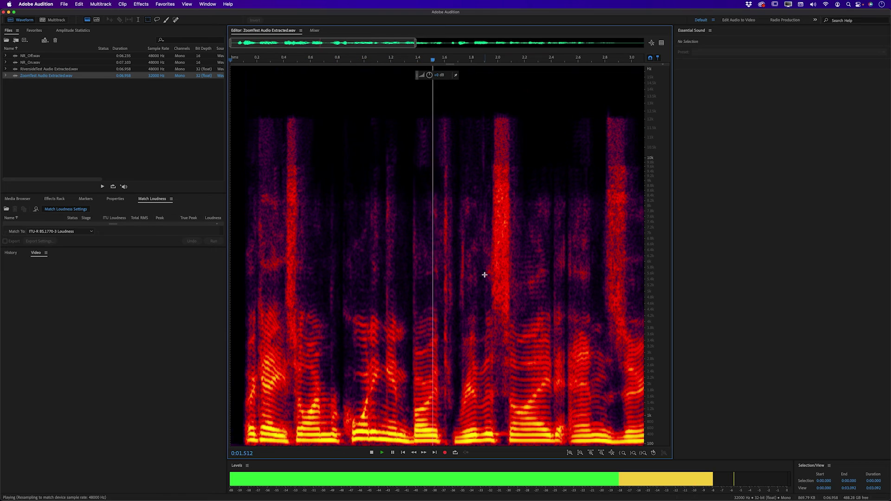
pyautogui.press('space')
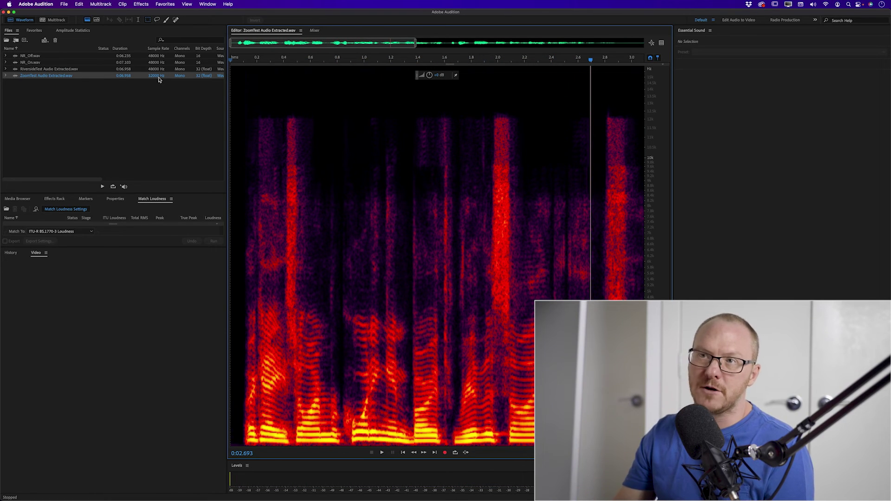
pyautogui.click(57, 69)
pyautogui.press('space')
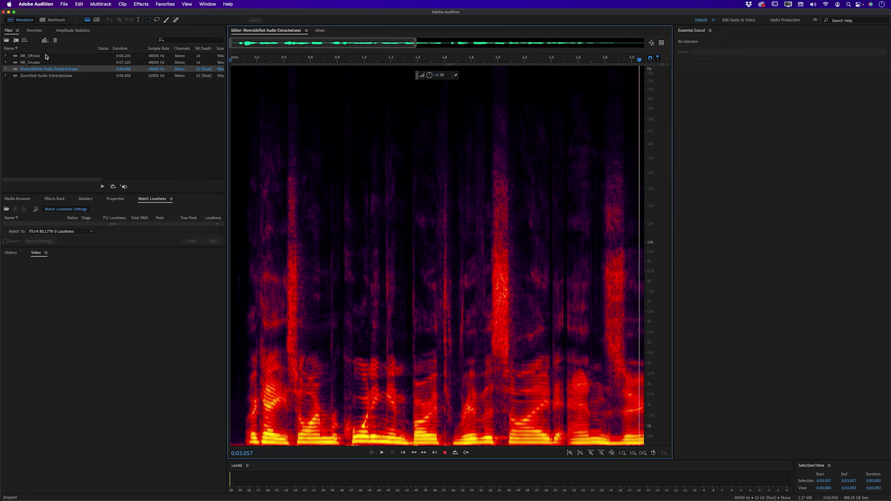
# - Play NR_Off.wav in Audition from the start, zoomed out to the whole file
pyautogui.doubleClick(33, 55)
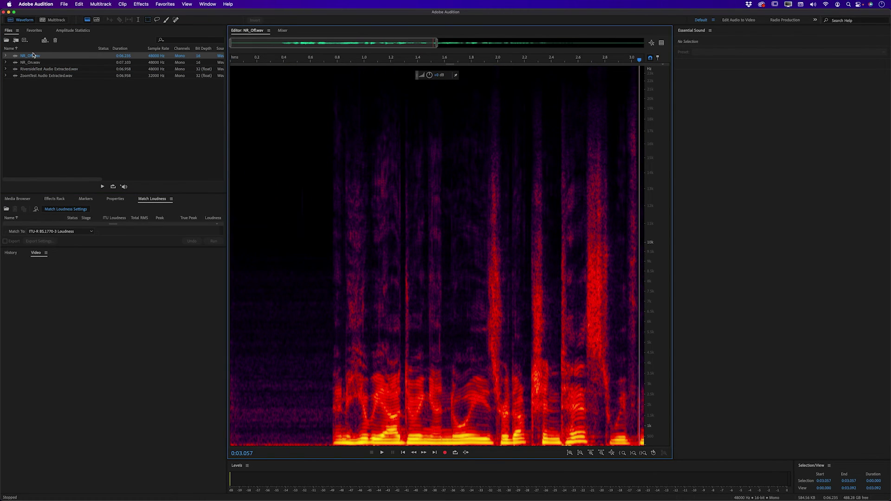
pyautogui.press('\\')
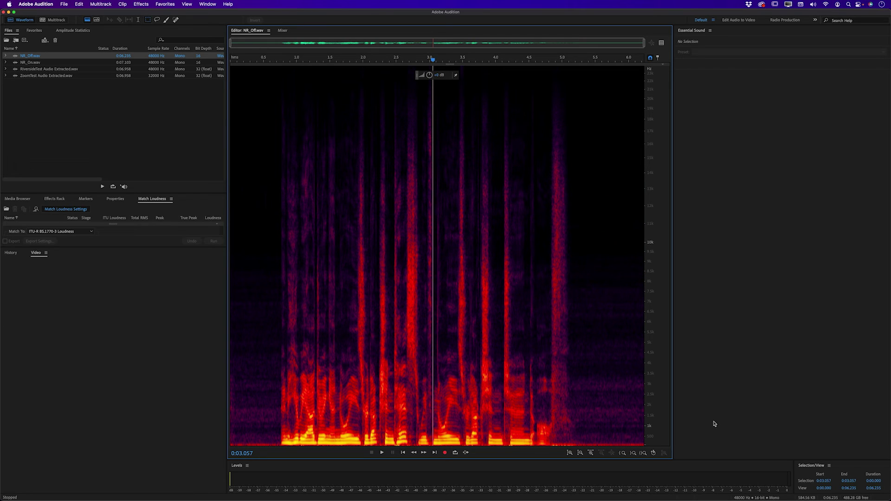
pyautogui.press('Home')
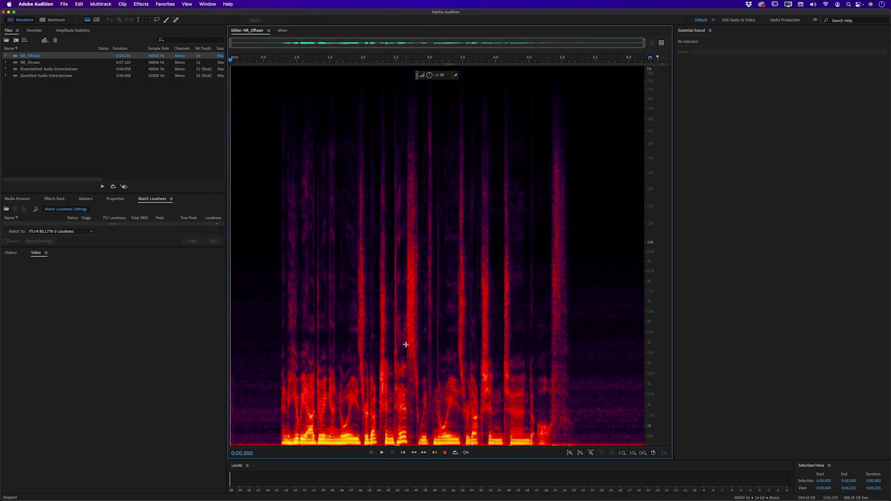
pyautogui.press('space')
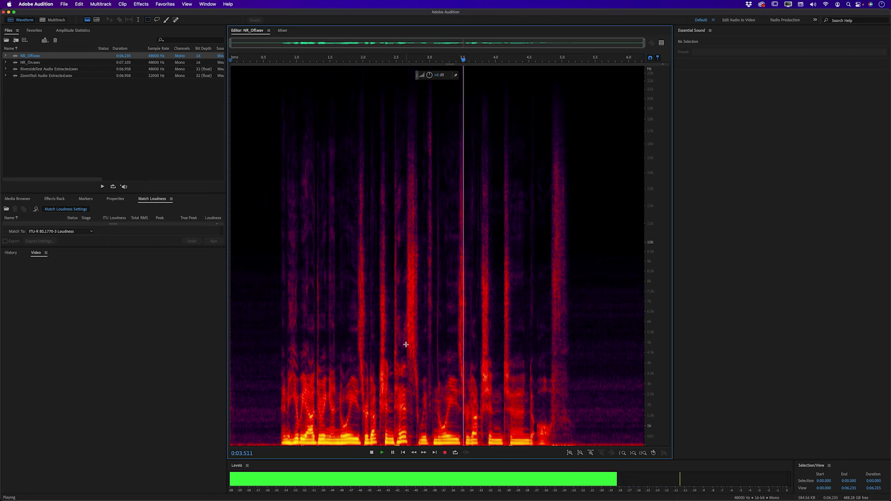
pyautogui.press('space')
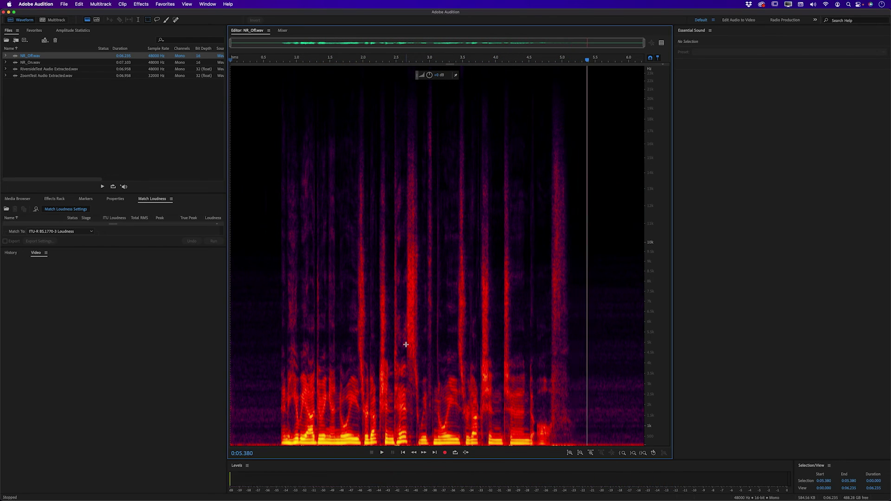
# - Play NR_On.wav from the start for comparison, then return to Premiere Pro
pyautogui.click(51, 63)
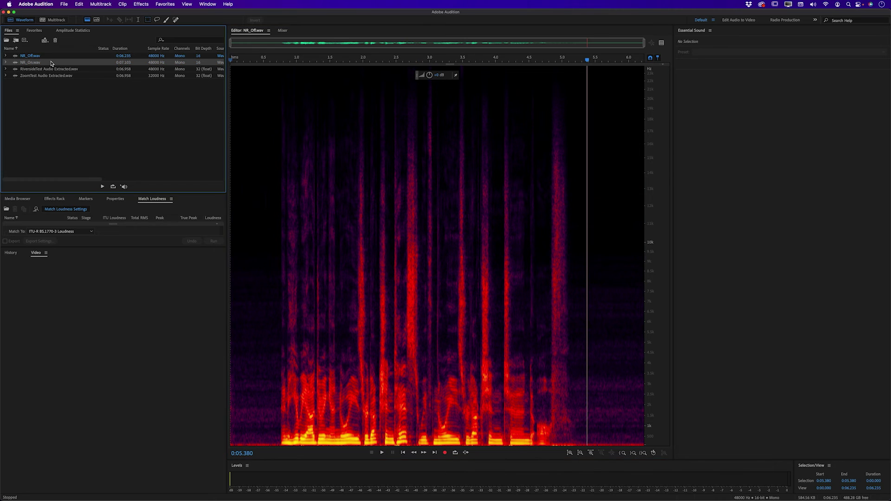
pyautogui.press('Home')
pyautogui.press('space')
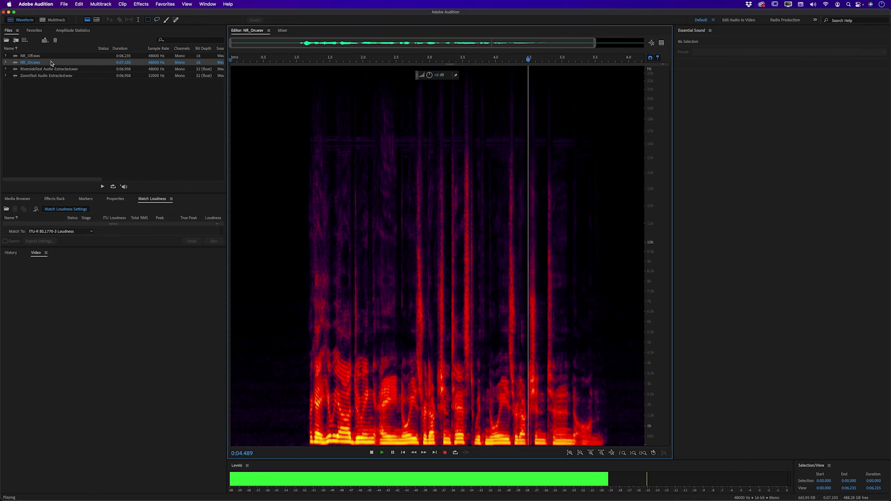
pyautogui.press('space')
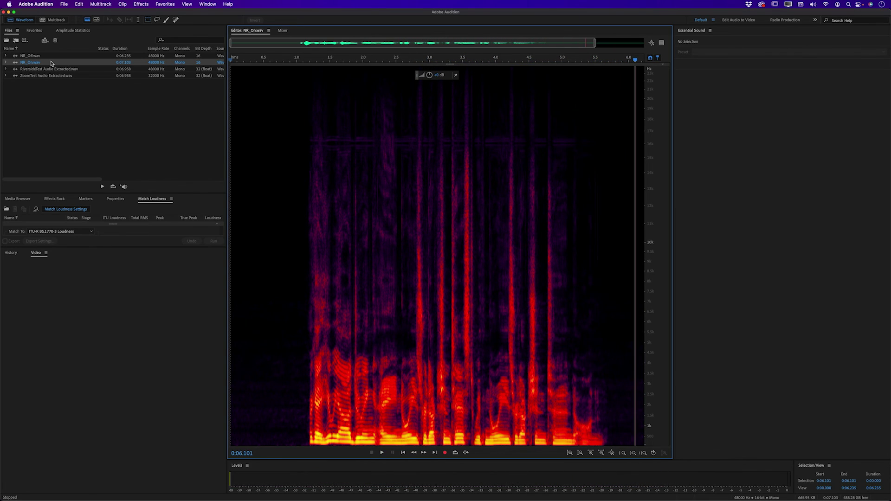
pyautogui.press('super+Tab')
pyautogui.press('super+Tab')
pyautogui.press('super+Tab')
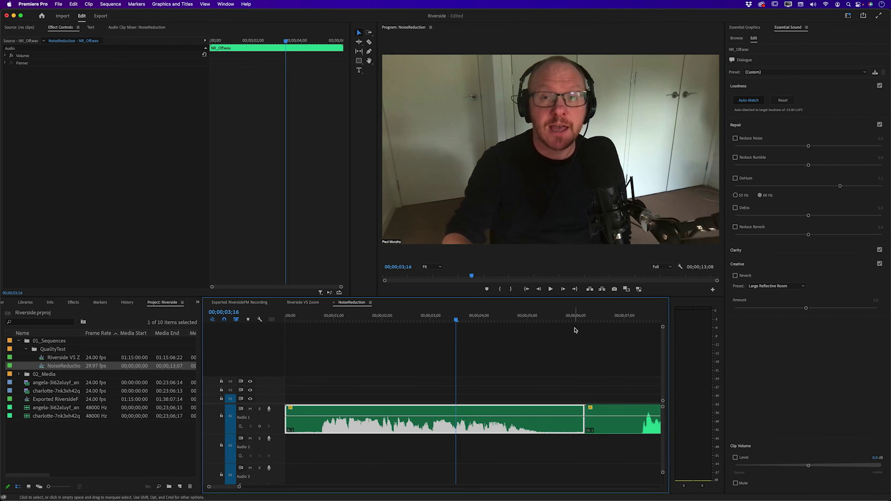
# - Enable Reduce Noise at 5.0 on the NR_Off clip in Essential Sound
pyautogui.press('-')
pyautogui.moveTo(409, 319); pyautogui.dragTo(488, 318)
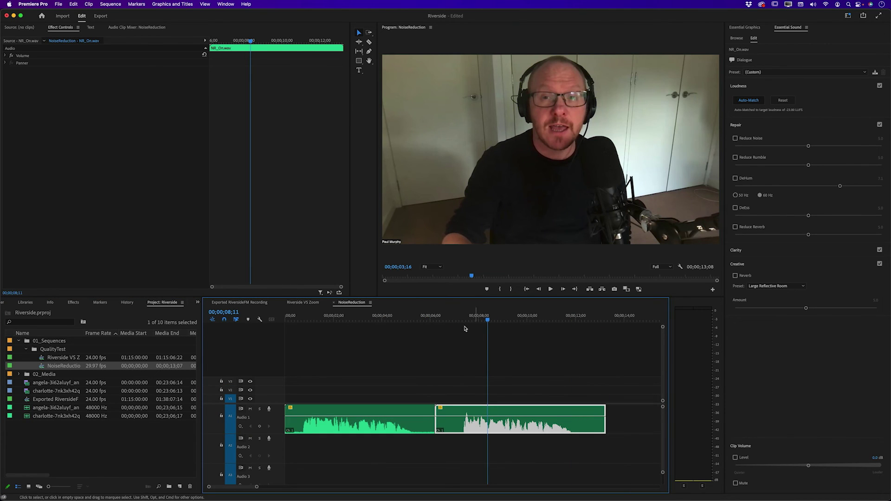
pyautogui.click(369, 319)
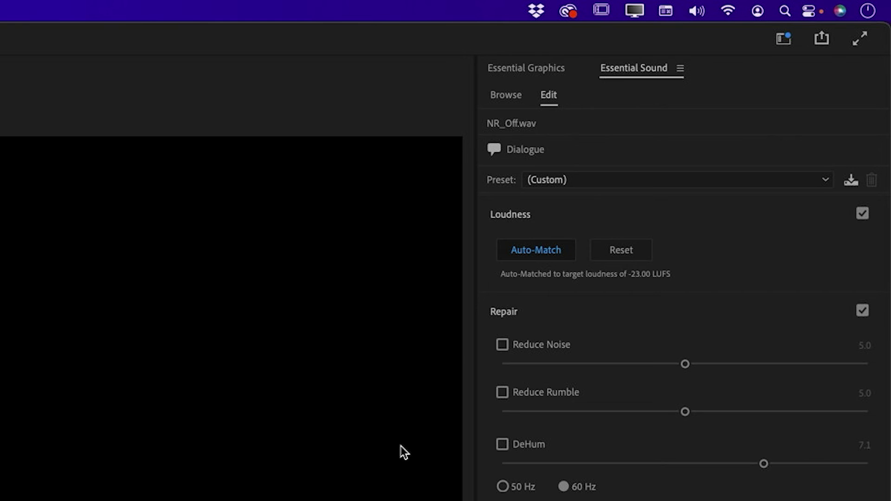
pyautogui.click(503, 346)
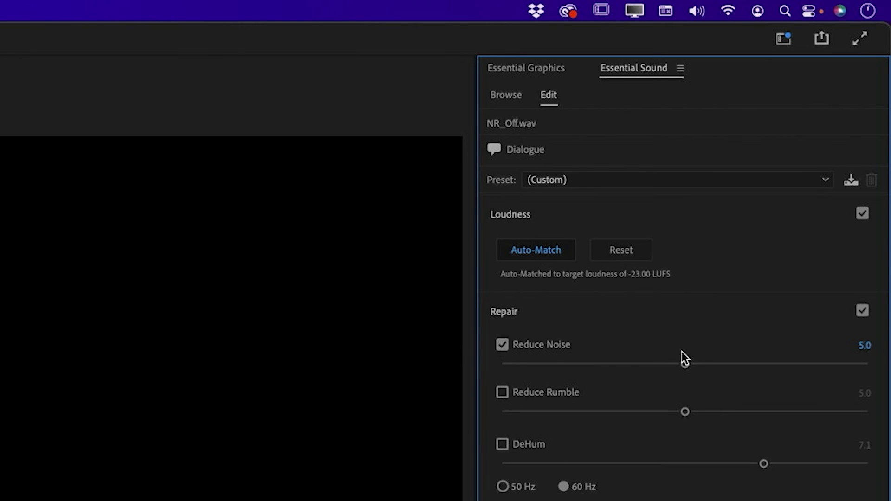
# - Play the noise-reduced NR_Off clip from the sequence start, then play NR_On
pyautogui.click(372, 320)
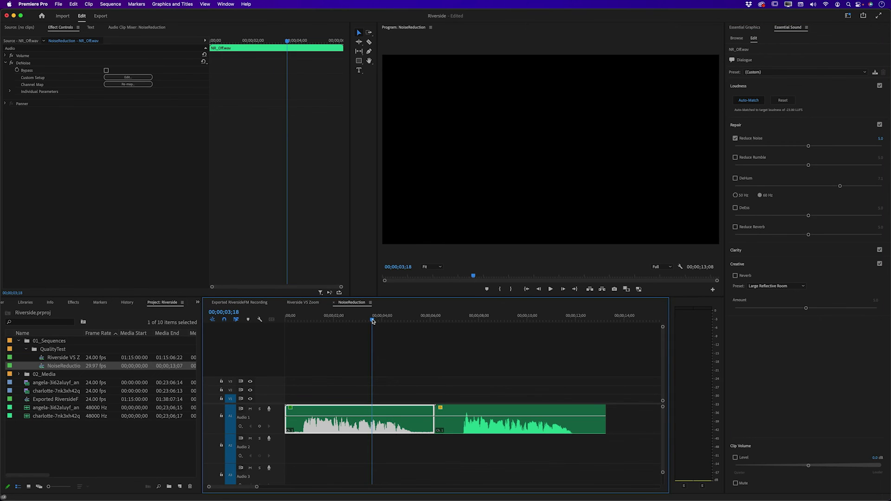
pyautogui.press('Home')
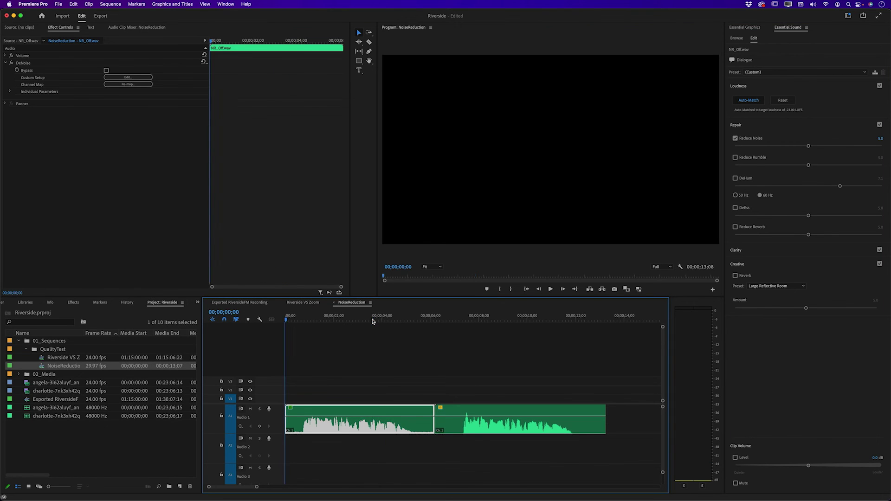
pyautogui.press('space')
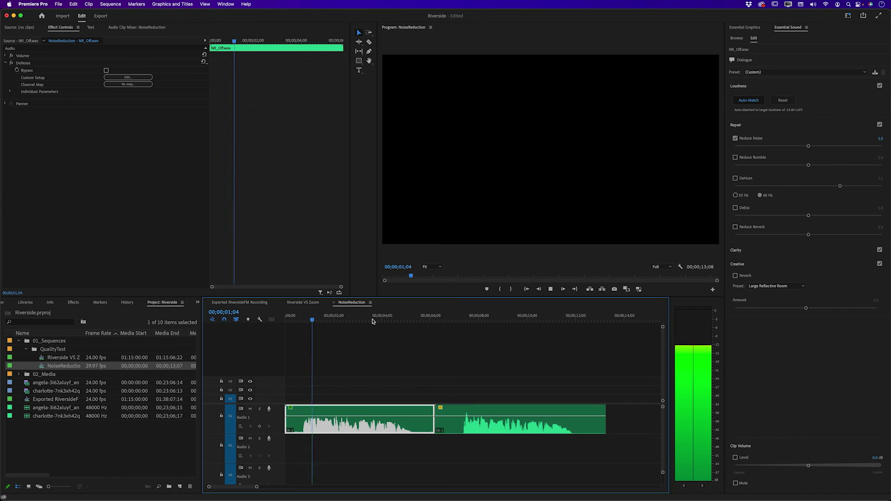
pyautogui.press('space')
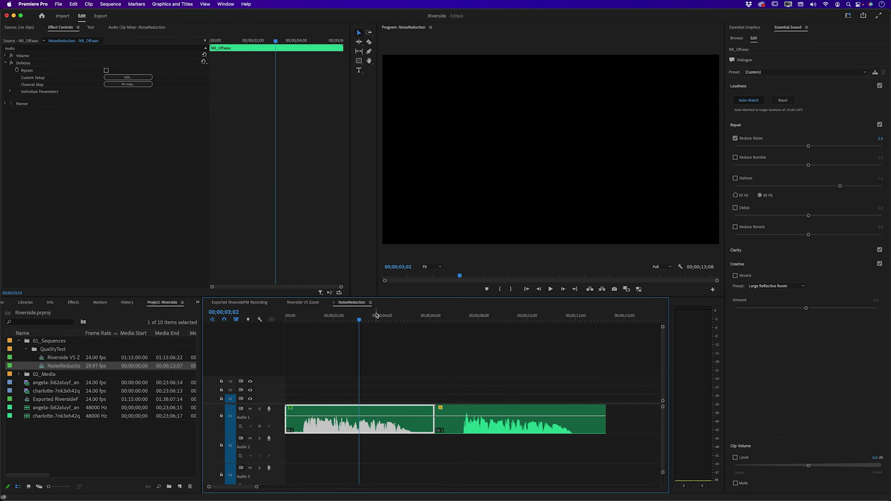
pyautogui.click(456, 315)
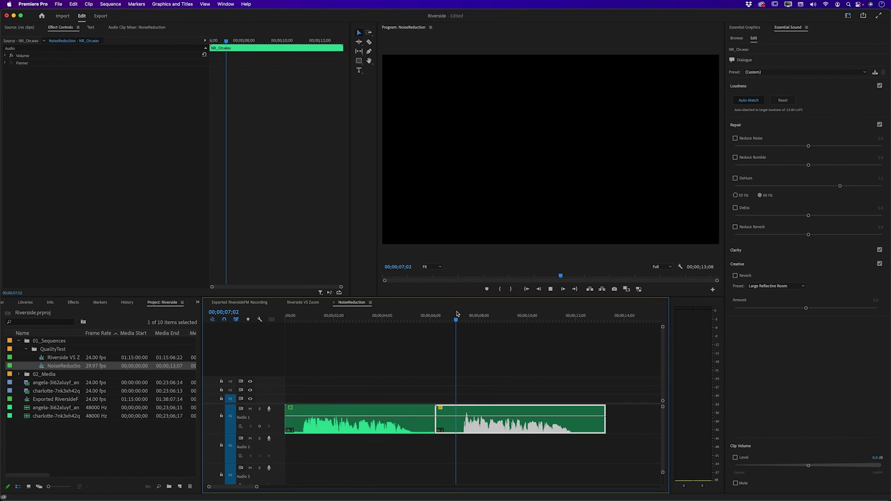
pyautogui.press('space')
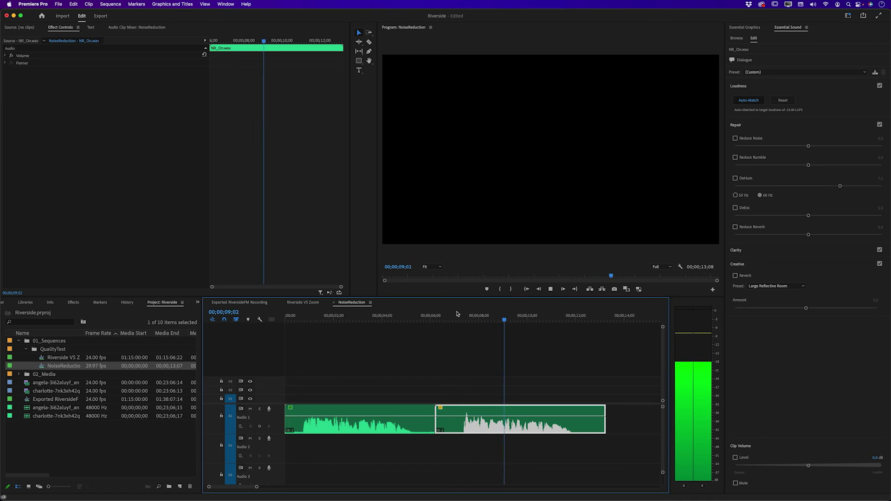
pyautogui.press('space')
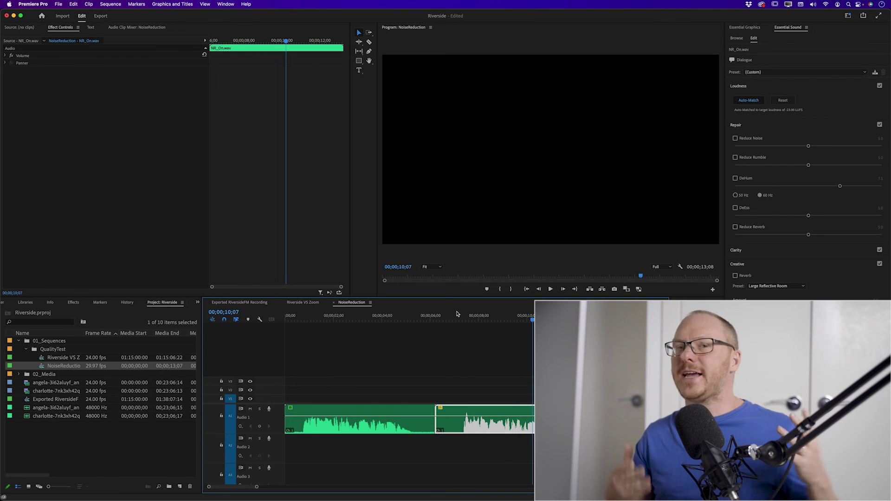